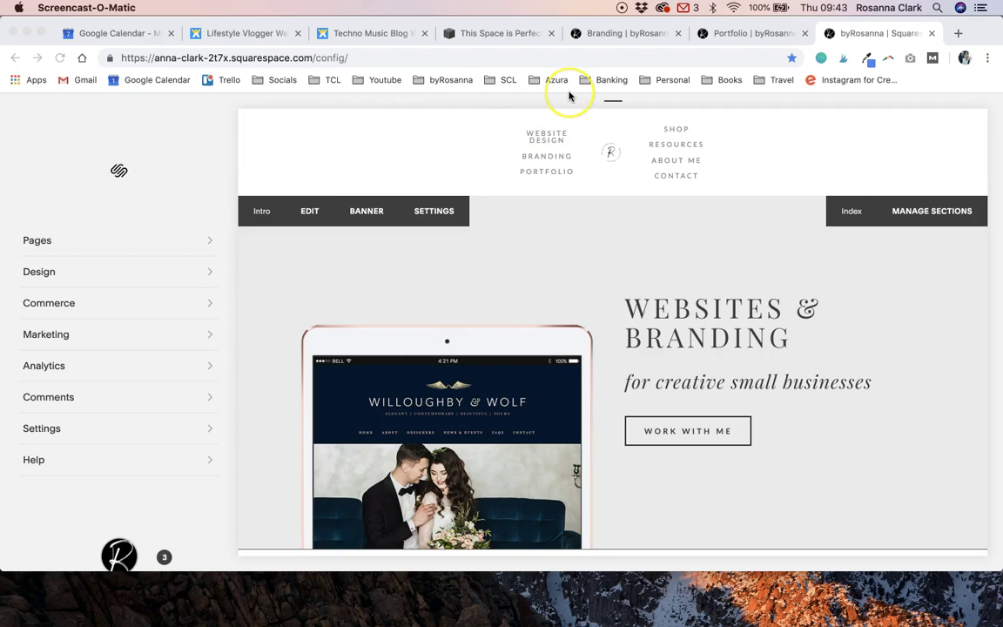
- Look over the website's Branding page and Portfolio page, including the address of each
{"action": "left_click", "coordinate": [642, 34]}
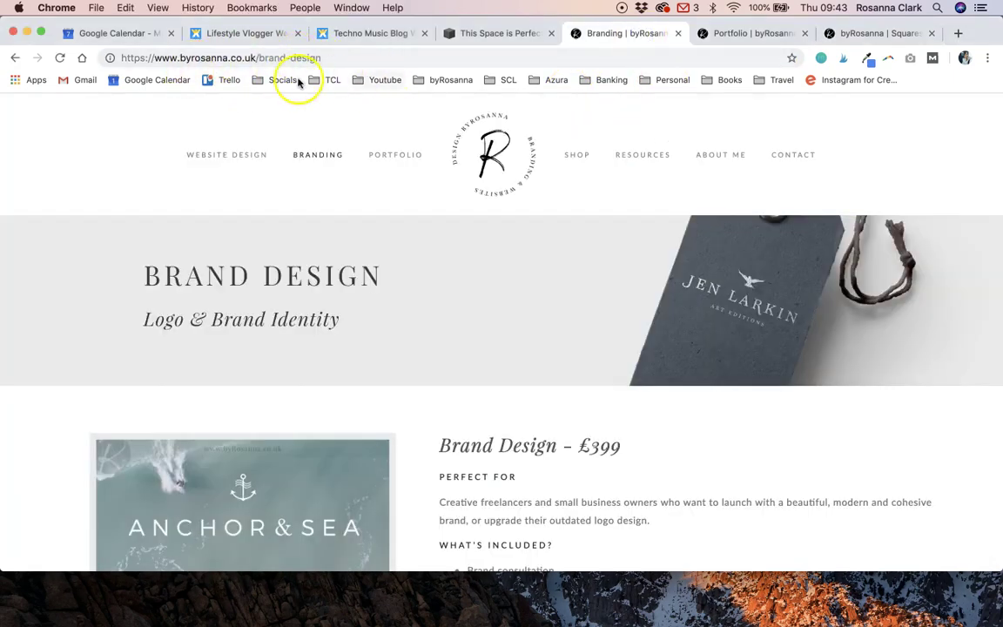
{"action": "scroll", "coordinate": [324, 365], "scroll_direction": "down", "scroll_amount": 5}
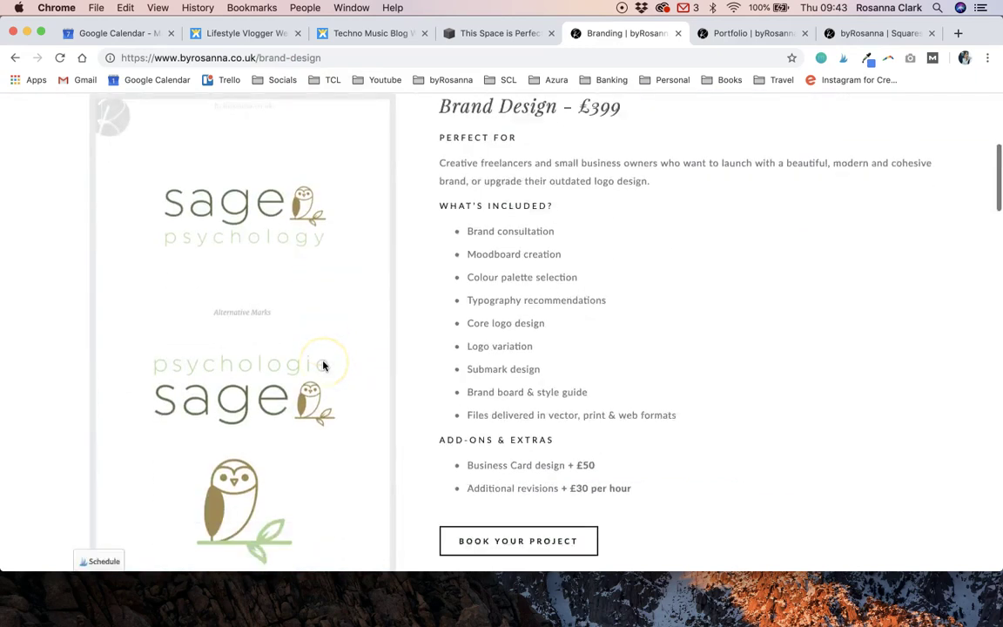
{"action": "scroll", "coordinate": [324, 364], "scroll_direction": "up", "scroll_amount": 5}
{"action": "scroll", "coordinate": [324, 365], "scroll_direction": "up", "scroll_amount": 1}
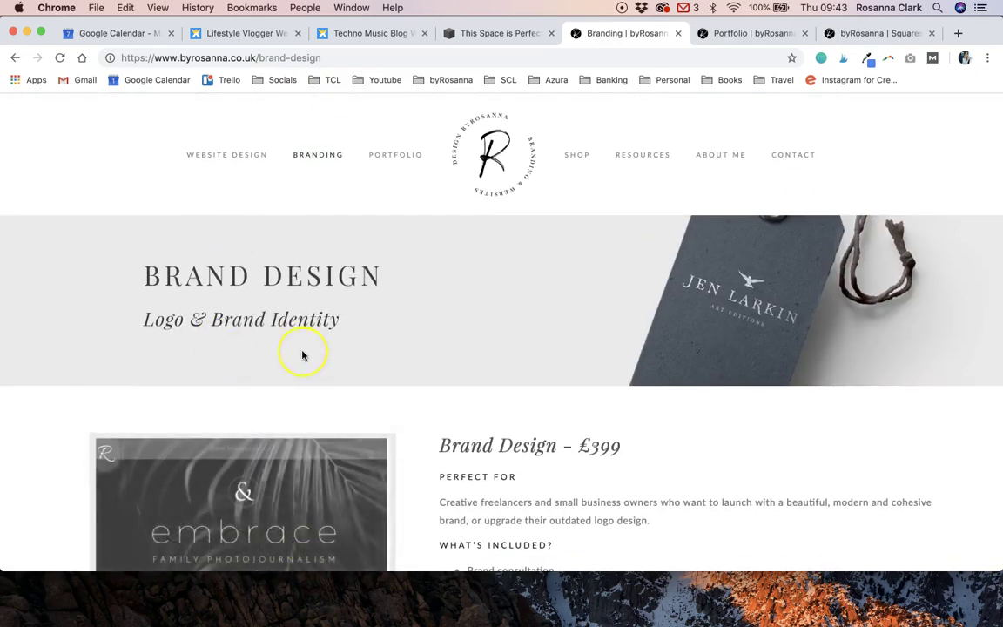
{"action": "scroll", "coordinate": [302, 352], "scroll_direction": "down", "scroll_amount": 5}
{"action": "scroll", "coordinate": [302, 355], "scroll_direction": "down", "scroll_amount": 2}
{"action": "scroll", "coordinate": [302, 354], "scroll_direction": "up", "scroll_amount": 5}
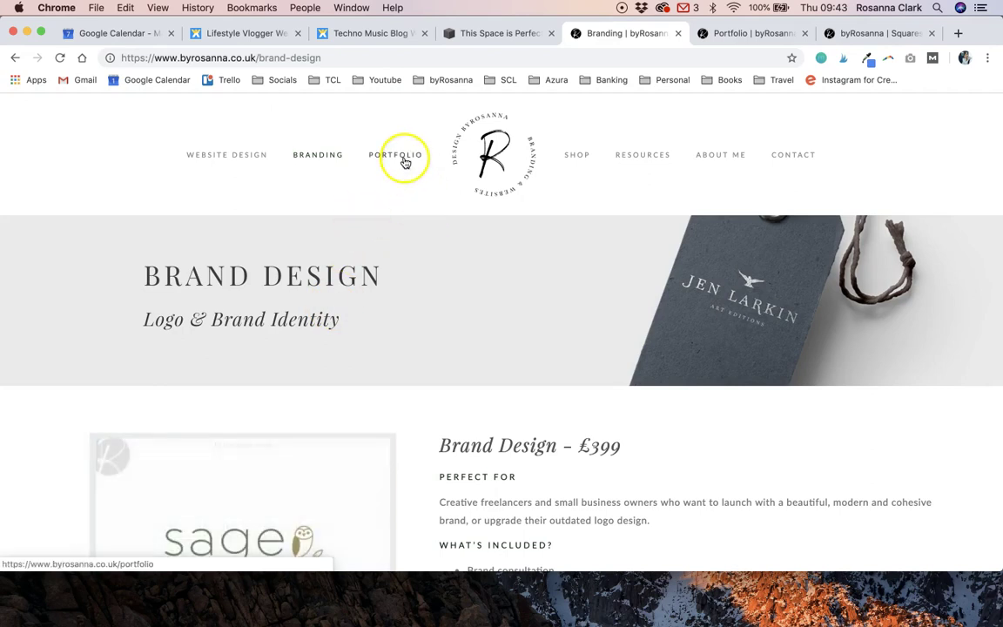
{"action": "left_click", "coordinate": [725, 35]}
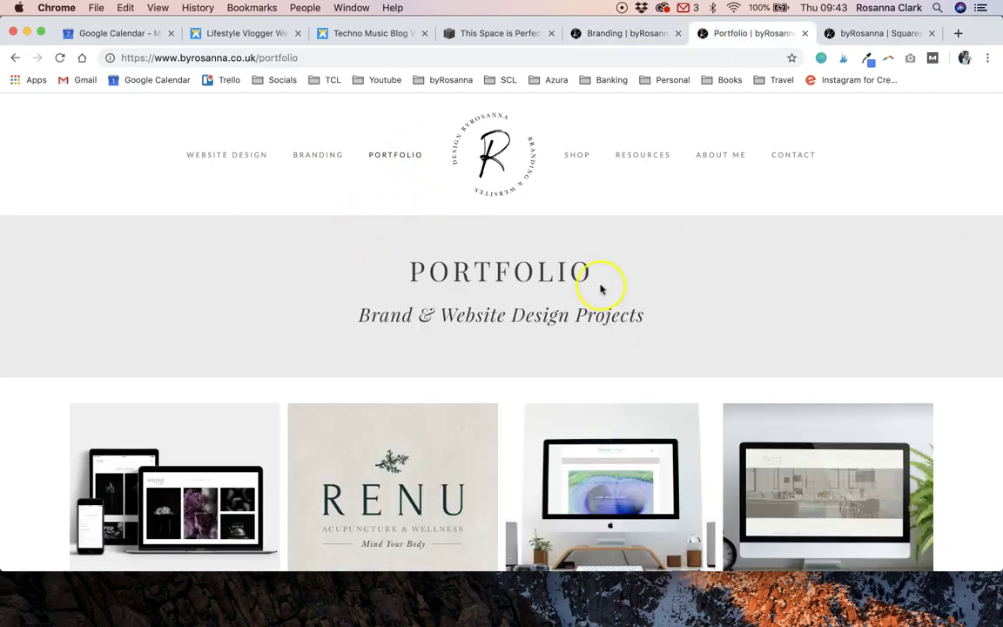
{"action": "scroll", "coordinate": [499, 549], "scroll_direction": "down", "scroll_amount": 5}
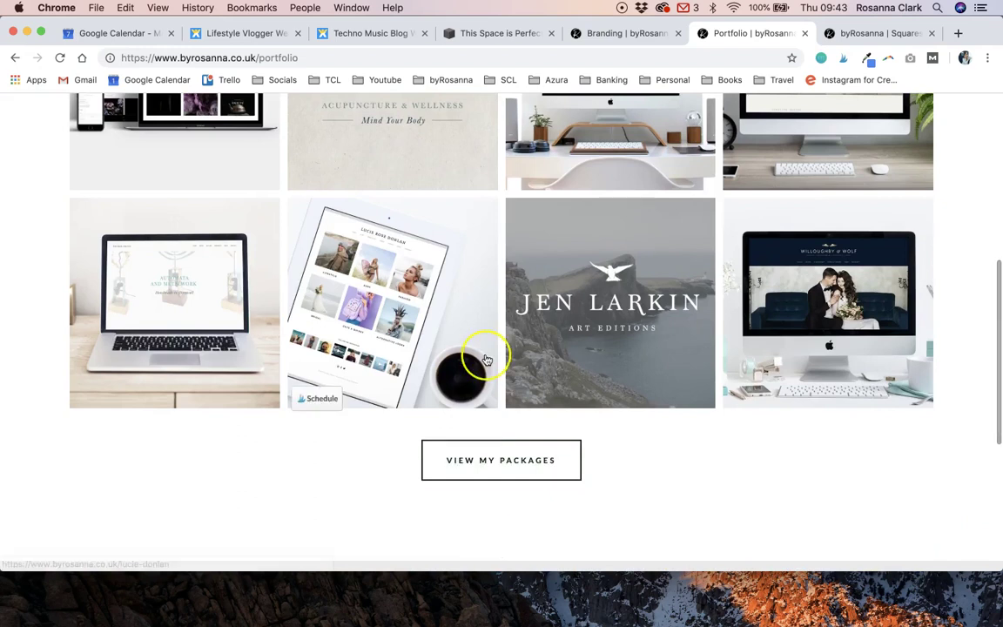
{"action": "scroll", "coordinate": [484, 357], "scroll_direction": "up", "scroll_amount": 3}
{"action": "scroll", "coordinate": [486, 358], "scroll_direction": "up", "scroll_amount": 2}
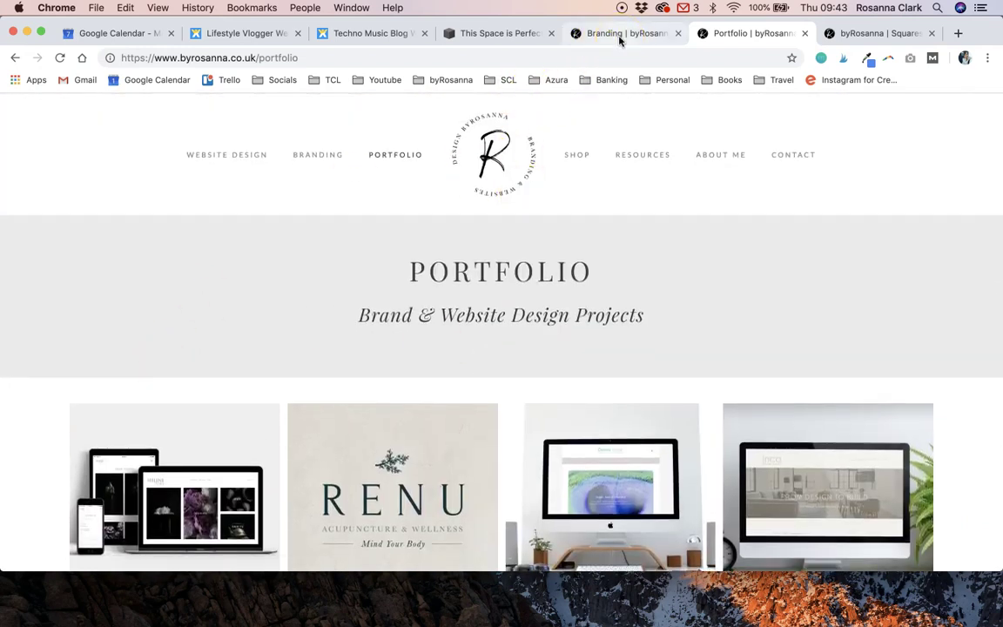
- Copy the /brand-design slug from the Branding page's web address
{"action": "left_click", "coordinate": [620, 35]}
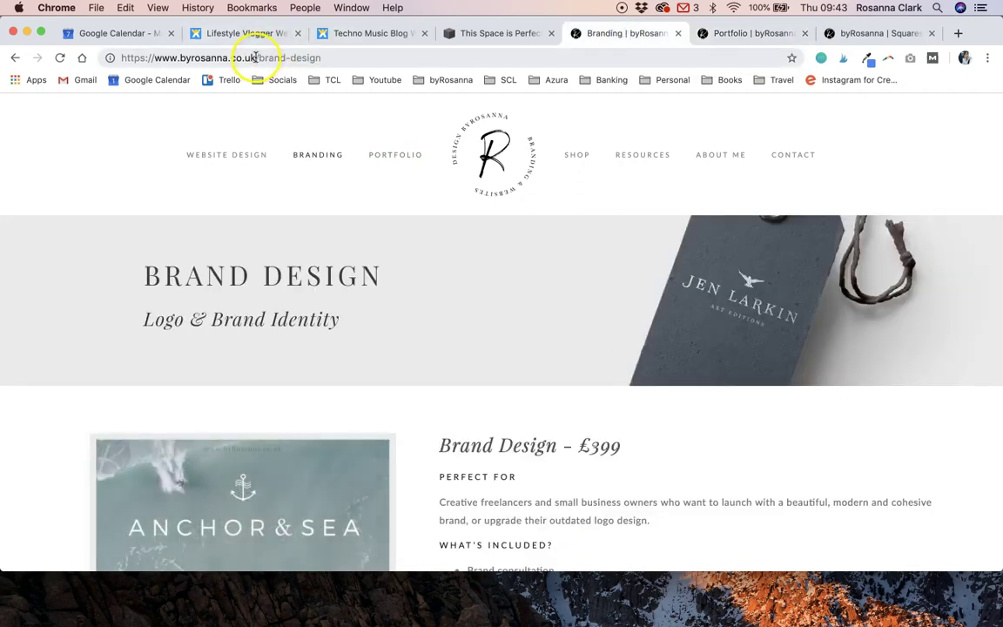
{"action": "left_click_drag", "start_coordinate": [256, 58], "coordinate": [323, 58]}
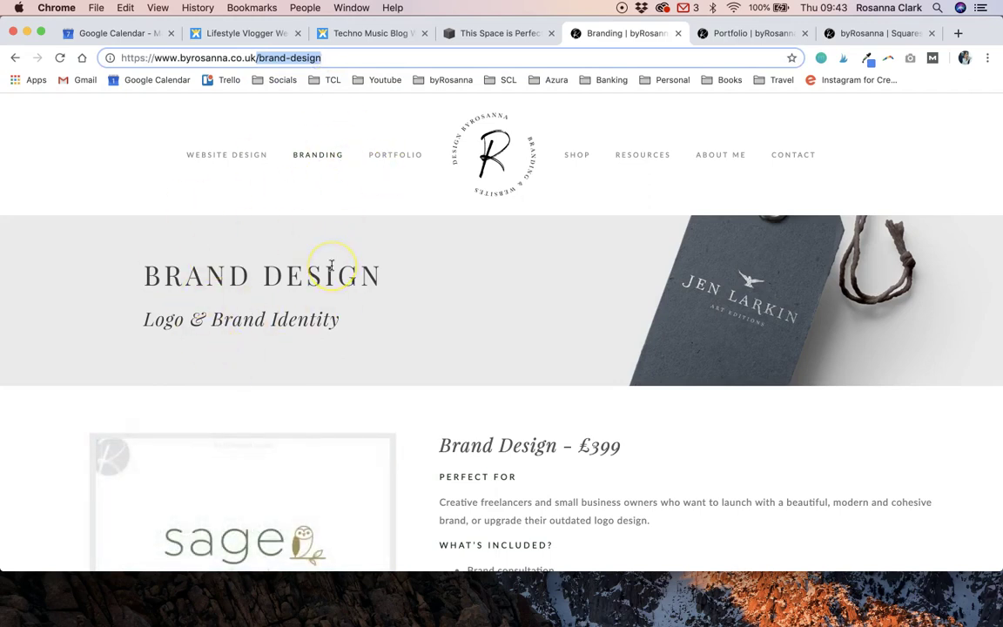
{"action": "key", "text": "super+c"}
- Return to the Squarespace site configuration and open URL Mappings in the advanced settings
{"action": "left_click", "coordinate": [852, 34]}
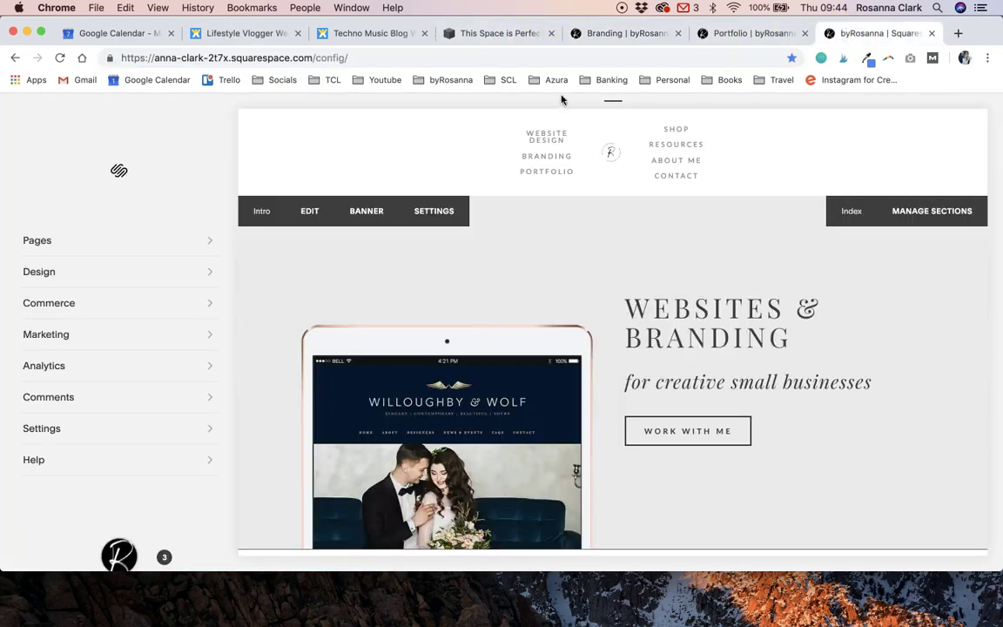
{"action": "left_click", "coordinate": [125, 434]}
{"action": "scroll", "coordinate": [118, 440], "scroll_direction": "down", "scroll_amount": 3}
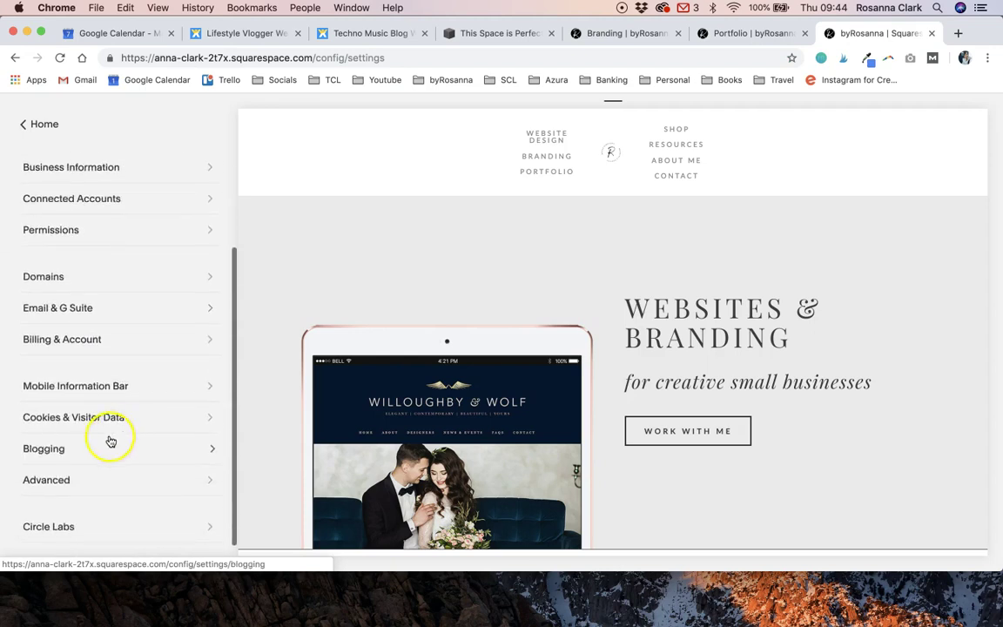
{"action": "left_click", "coordinate": [85, 480]}
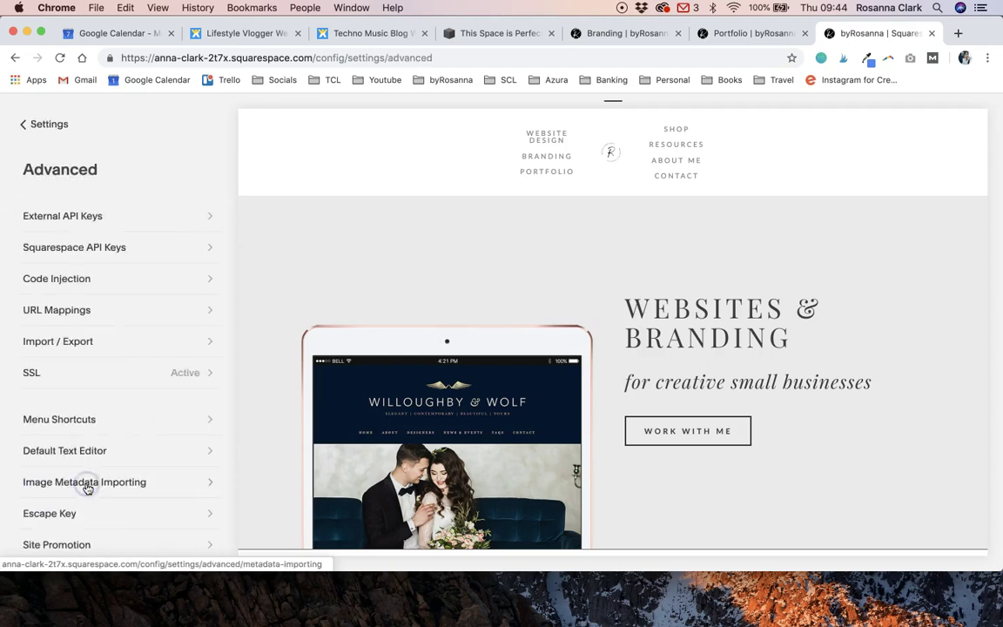
{"action": "left_click", "coordinate": [67, 311]}
- Examine the existing URL mappings and the instructions for the redirect format
{"action": "scroll", "coordinate": [112, 444], "scroll_direction": "down", "scroll_amount": 2}
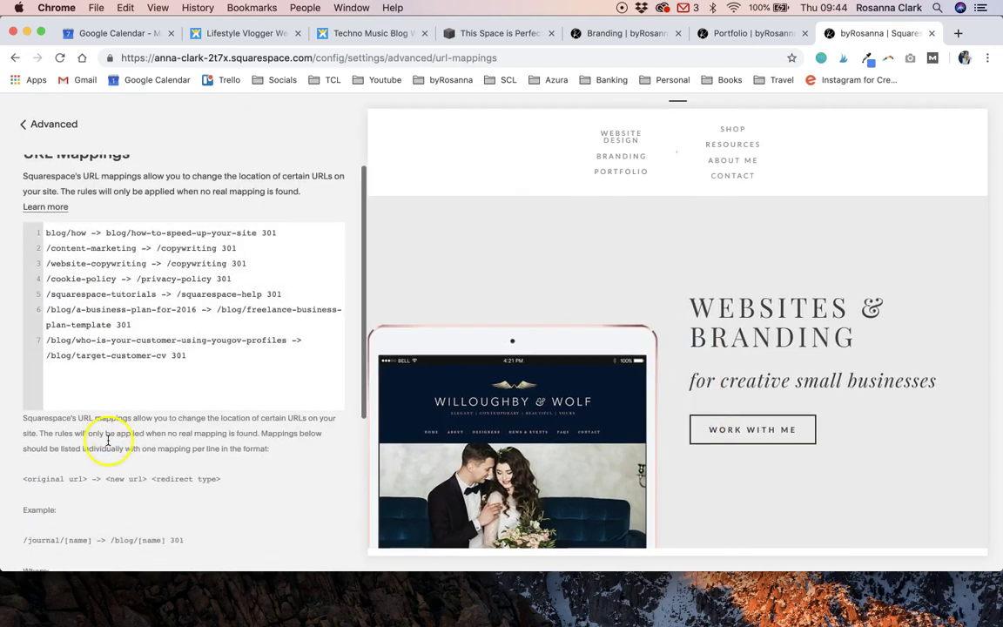
{"action": "scroll", "coordinate": [260, 383], "scroll_direction": "up", "scroll_amount": 2}
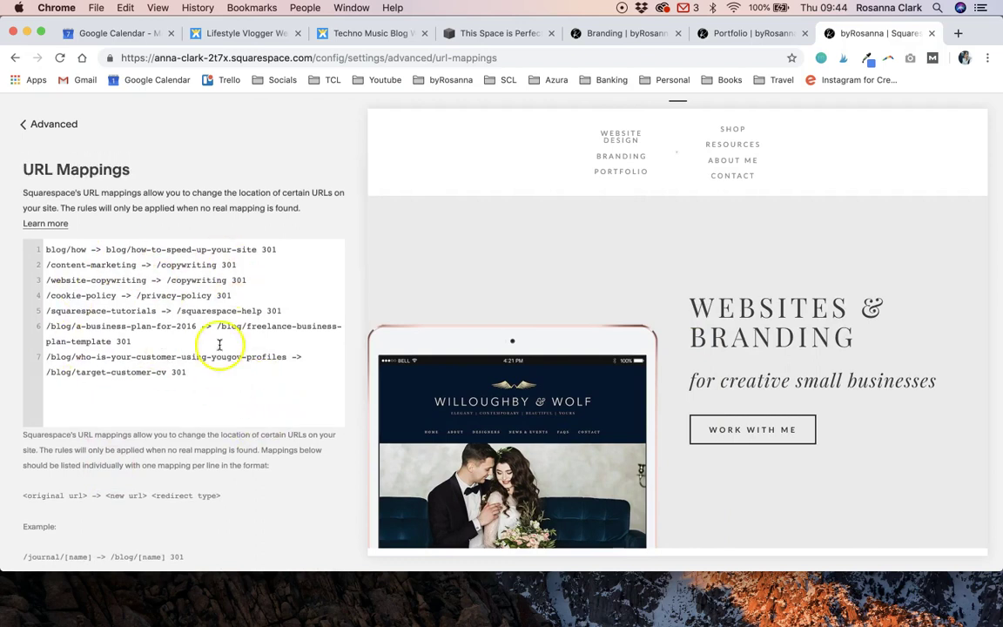
{"action": "scroll", "coordinate": [265, 427], "scroll_direction": "down", "scroll_amount": 2}
{"action": "scroll", "coordinate": [108, 383], "scroll_direction": "down", "scroll_amount": 1}
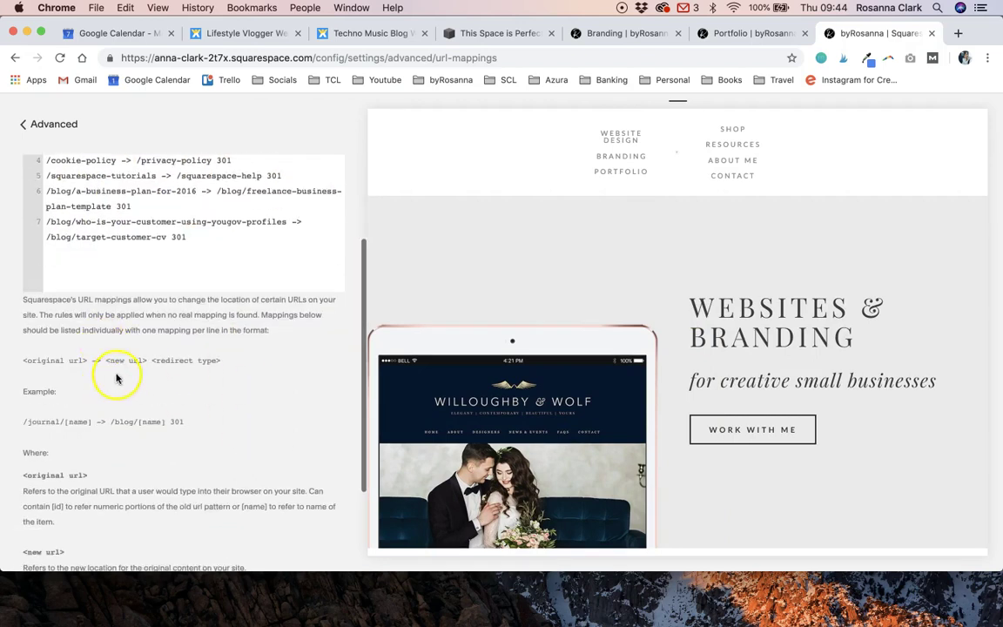
{"action": "scroll", "coordinate": [249, 462], "scroll_direction": "down", "scroll_amount": 2}
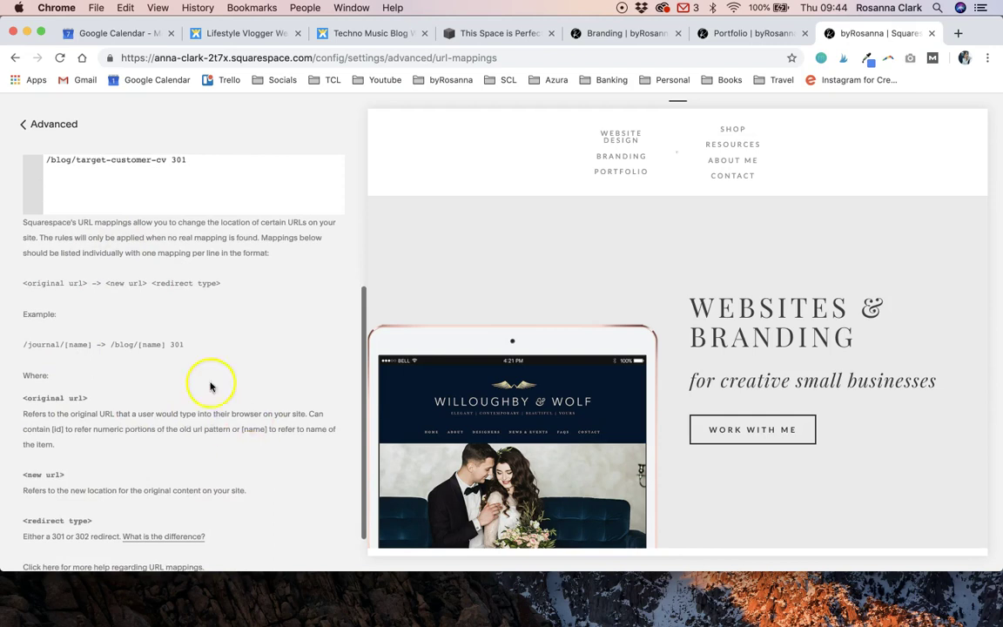
{"action": "scroll", "coordinate": [208, 379], "scroll_direction": "up", "scroll_amount": 2}
{"action": "scroll", "coordinate": [208, 377], "scroll_direction": "down", "scroll_amount": 3}
{"action": "scroll", "coordinate": [206, 376], "scroll_direction": "up", "scroll_amount": 4}
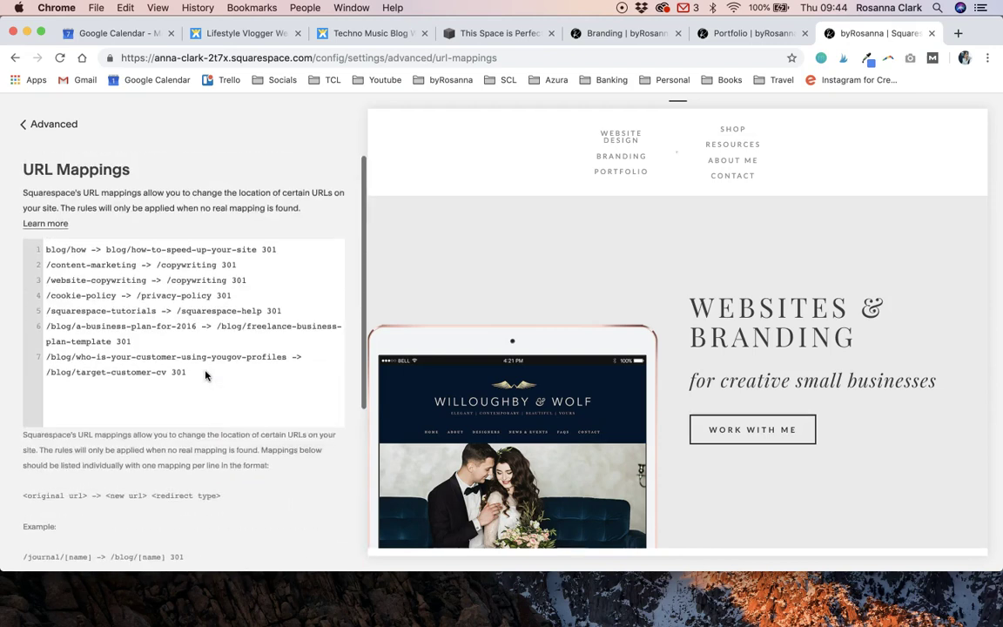
- Add a new line after the last URL mapping and paste /brand-design as the original URL
{"action": "left_click", "coordinate": [174, 381]}
{"action": "left_click", "coordinate": [218, 366]}
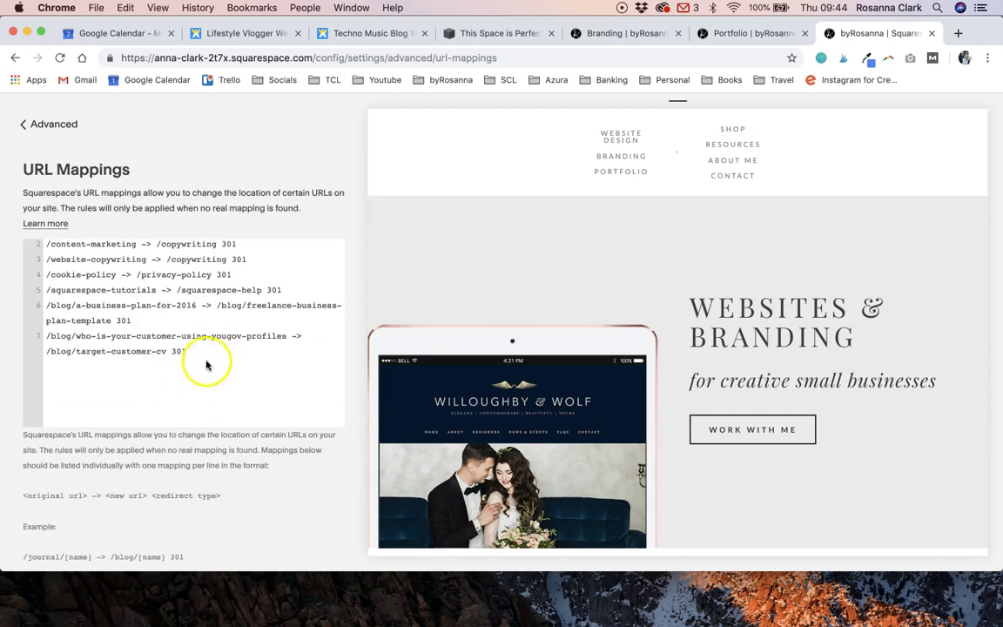
{"action": "left_click", "coordinate": [202, 353]}
{"action": "key", "text": "Return"}
{"action": "key", "text": "super+v"}
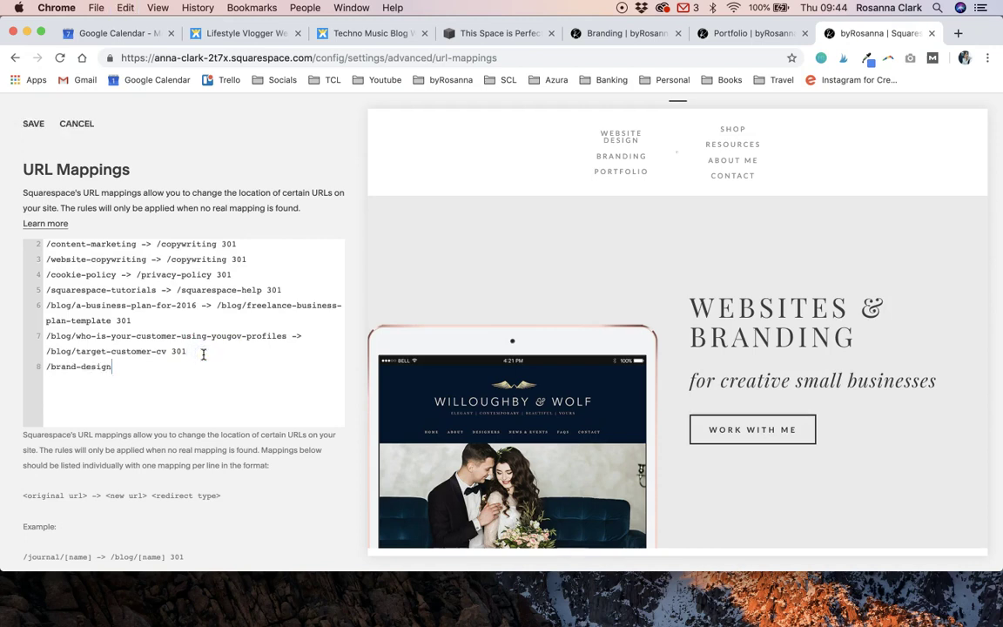
- Add the arrow "->" after /brand-design, following the documented mapping format
{"action": "left_click", "coordinate": [46, 366]}
{"action": "left_click", "coordinate": [126, 373]}
{"action": "scroll", "coordinate": [118, 431], "scroll_direction": "down", "scroll_amount": 1}
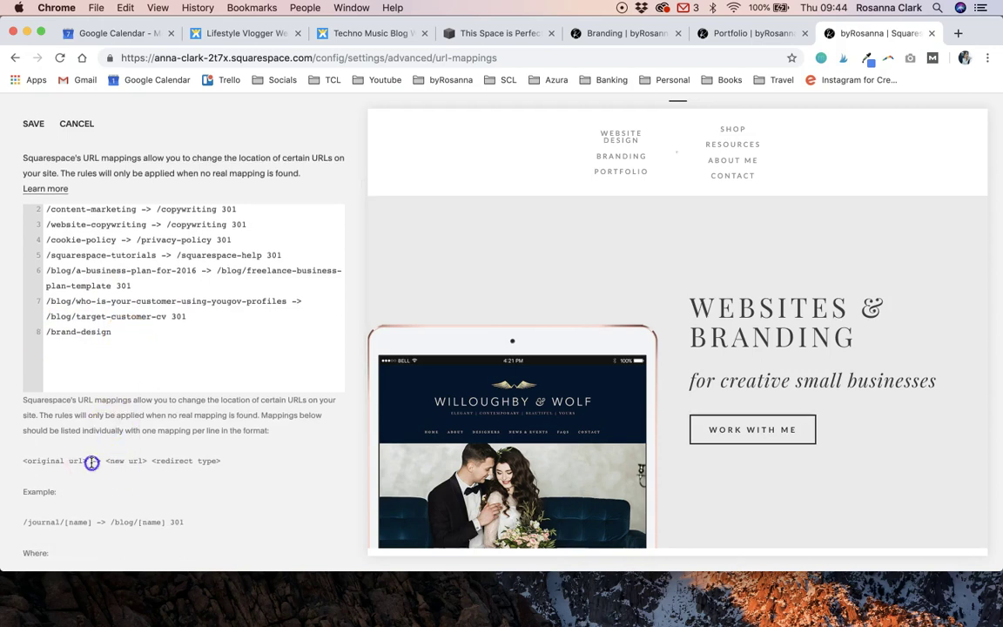
{"action": "left_click", "coordinate": [136, 355]}
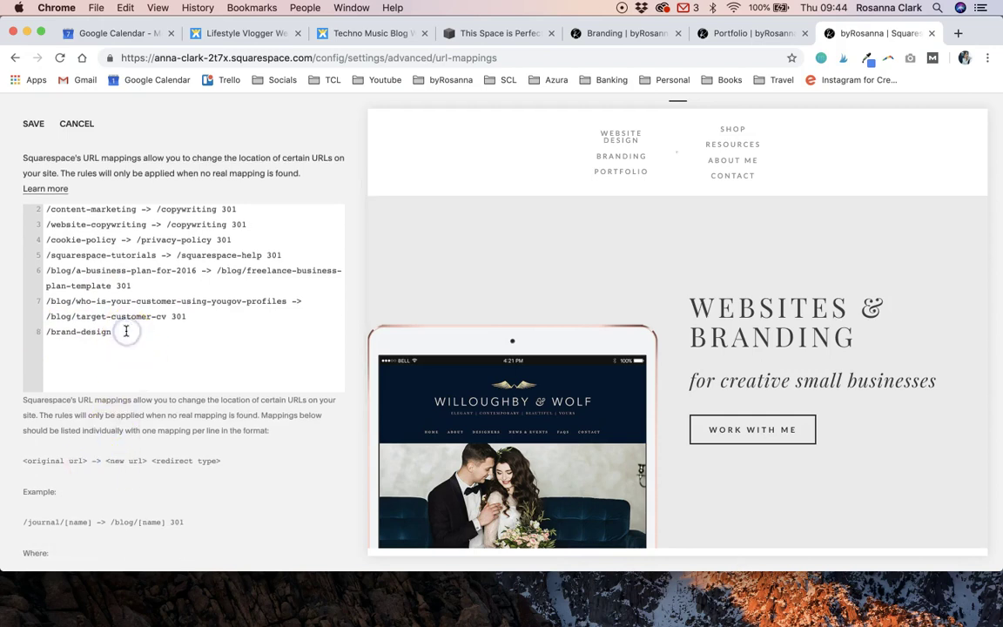
{"action": "type", "text": "->"}
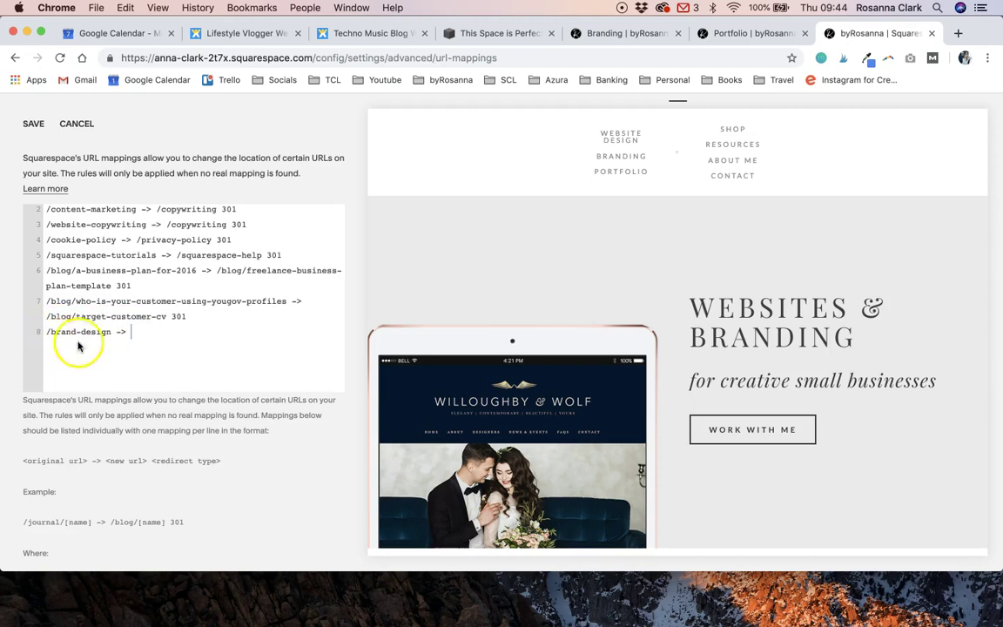
{"action": "left_click_drag", "start_coordinate": [111, 332], "coordinate": [47, 332]}
{"action": "left_click", "coordinate": [123, 332]}
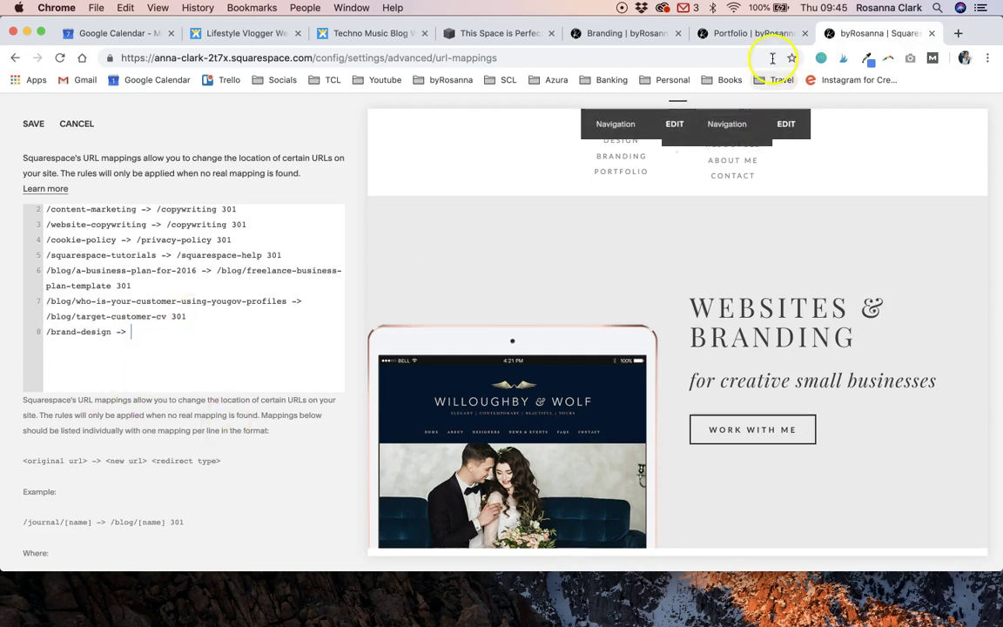
- Copy the /portfolio slug from the Portfolio page's address and complete the new mapping with "/portfolio 301"
{"action": "left_click", "coordinate": [741, 35]}
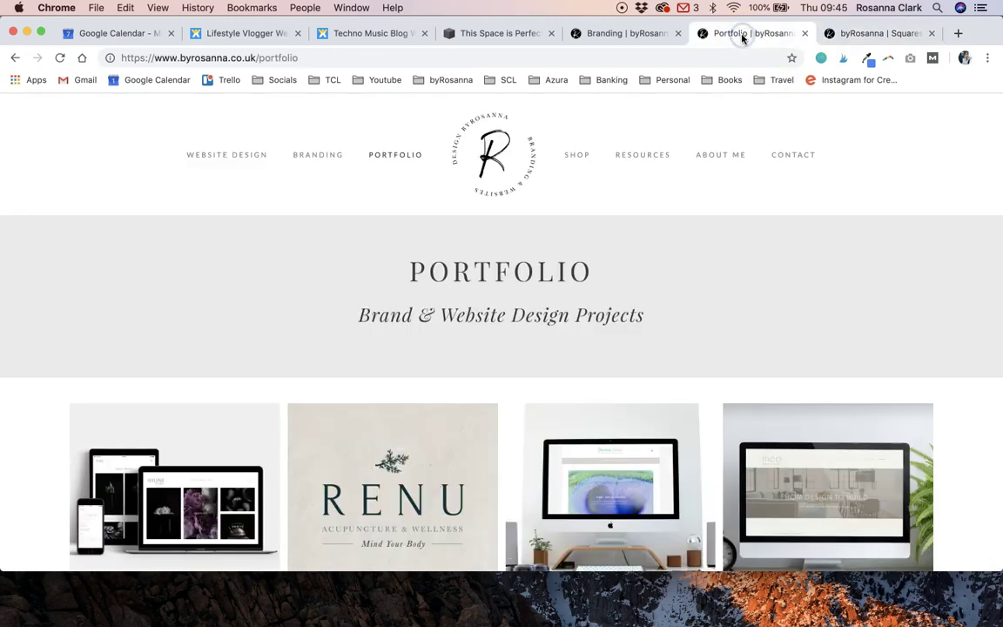
{"action": "left_click", "coordinate": [259, 57]}
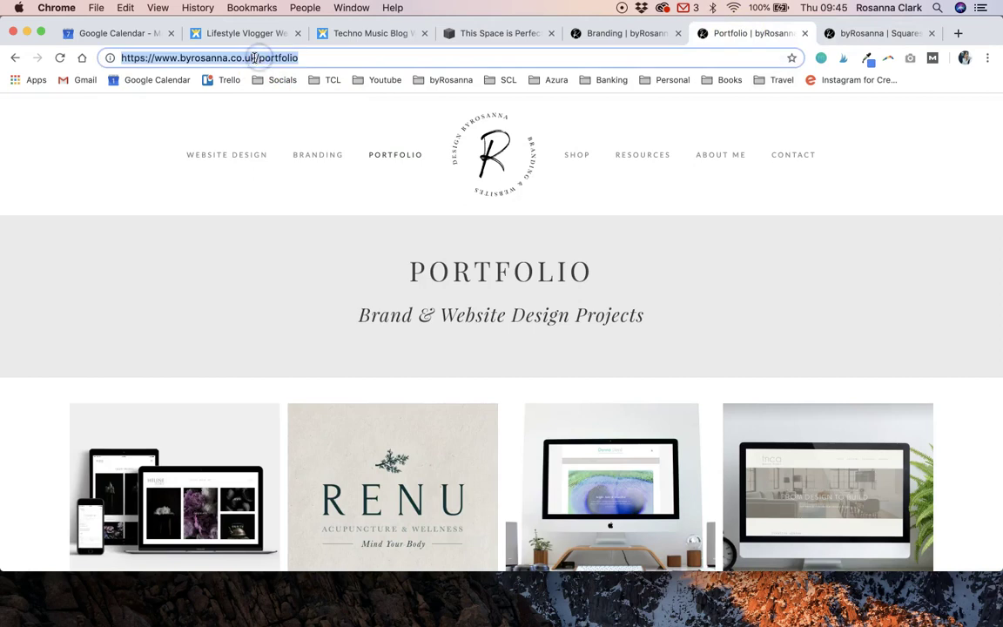
{"action": "left_click", "coordinate": [258, 58]}
{"action": "left_click_drag", "start_coordinate": [256, 58], "coordinate": [335, 58]}
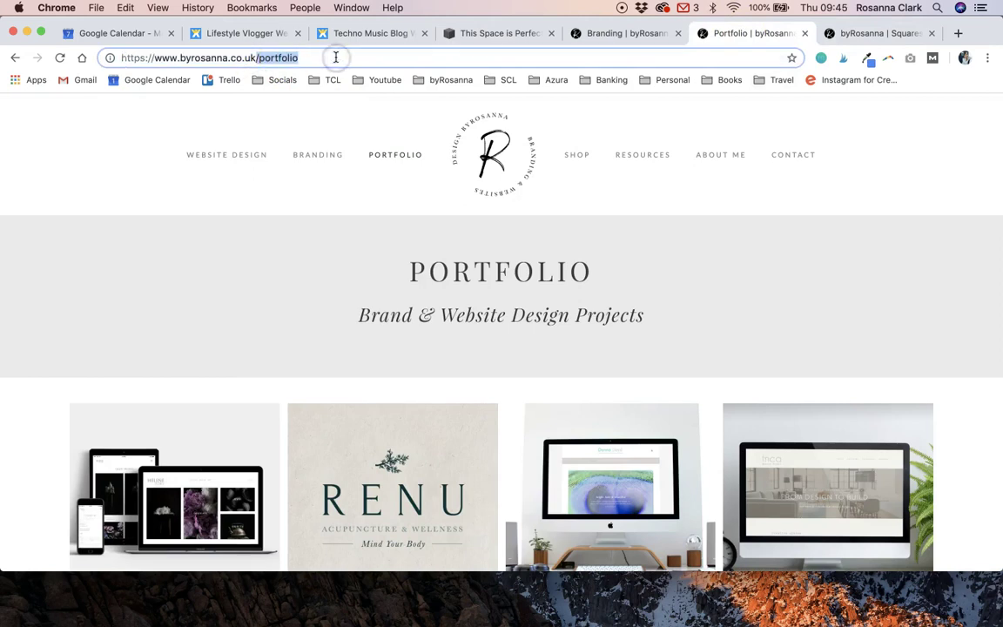
{"action": "left_click", "coordinate": [842, 35]}
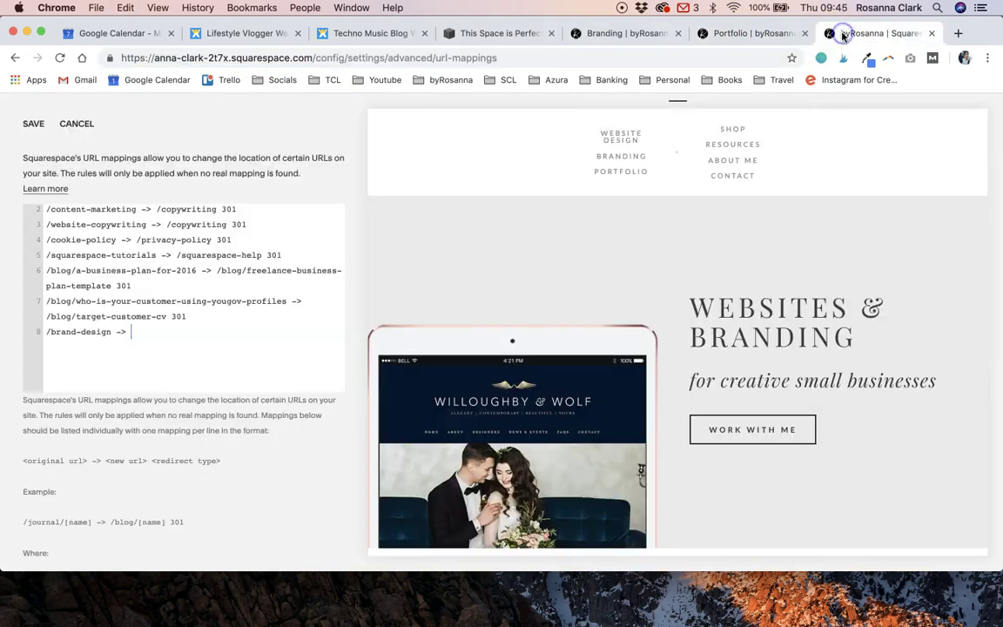
{"action": "type", "text": "/portfolio"}
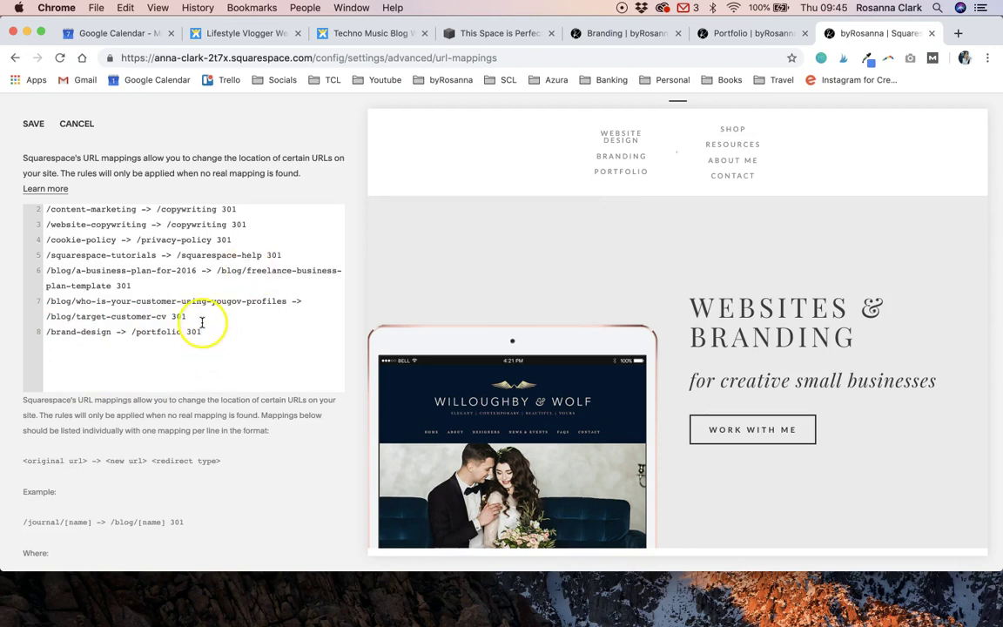
- Review the new /brand-design redirect line against the mapping format instructions
{"action": "scroll", "coordinate": [220, 367], "scroll_direction": "up", "scroll_amount": 1}
{"action": "scroll", "coordinate": [220, 366], "scroll_direction": "down", "scroll_amount": 1}
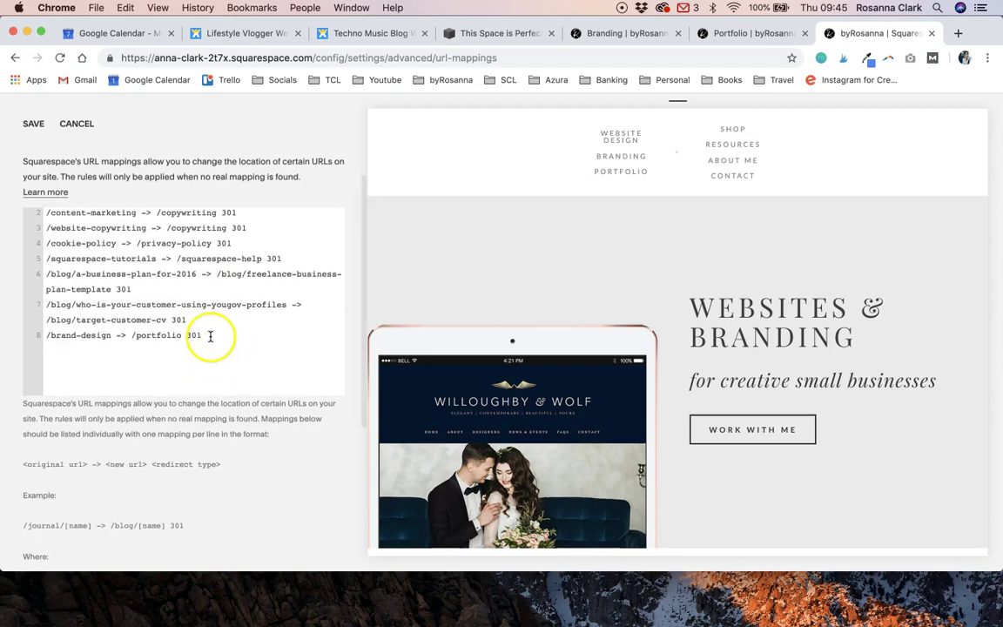
{"action": "left_click", "coordinate": [188, 337]}
{"action": "left_click", "coordinate": [204, 335]}
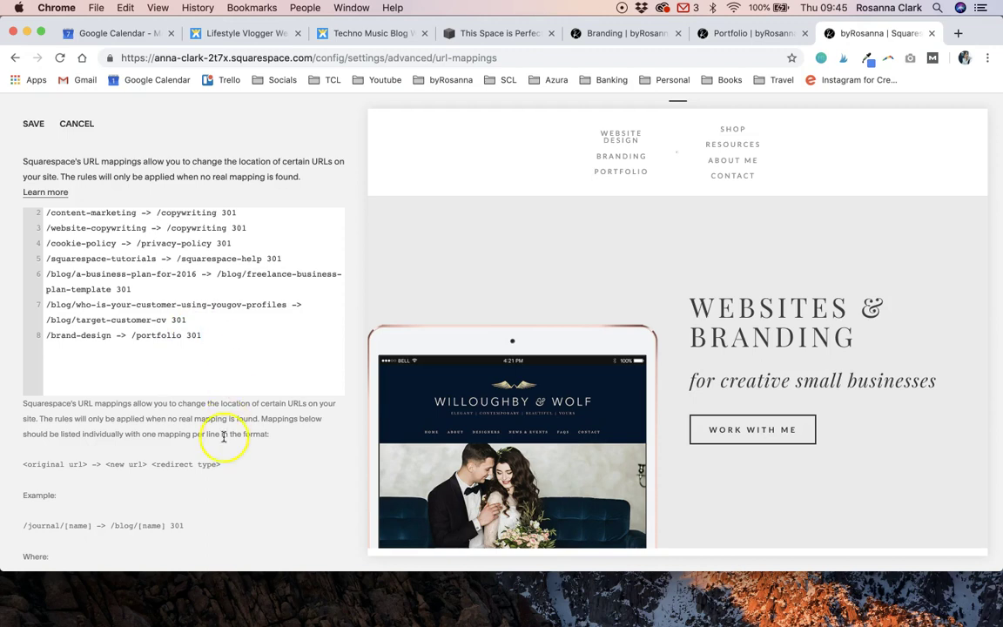
{"action": "scroll", "coordinate": [231, 462], "scroll_direction": "down", "scroll_amount": 1}
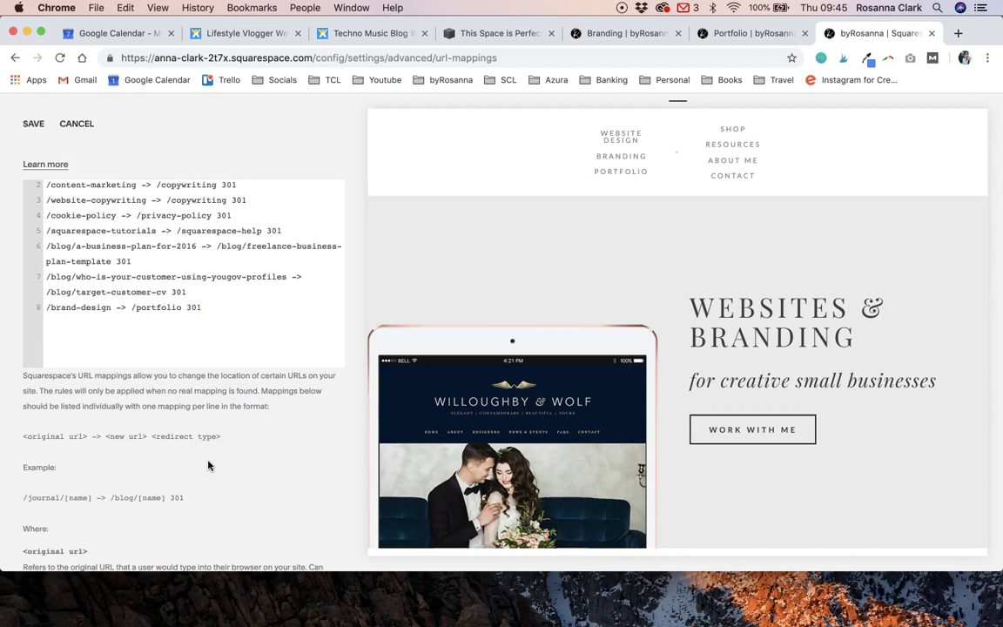
{"action": "left_click", "coordinate": [114, 308]}
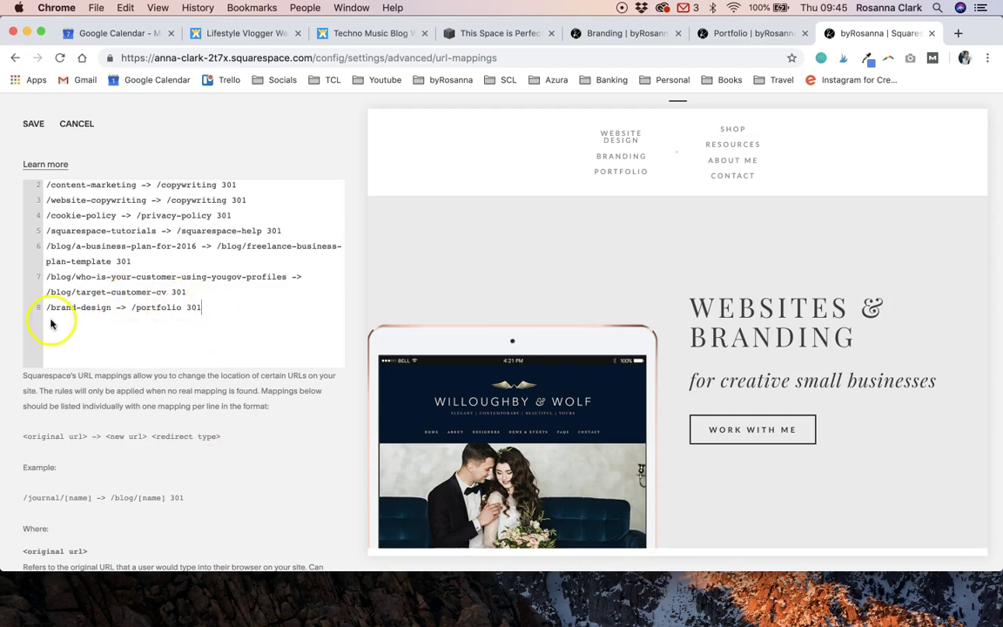
{"action": "left_click_drag", "start_coordinate": [46, 308], "coordinate": [222, 308]}
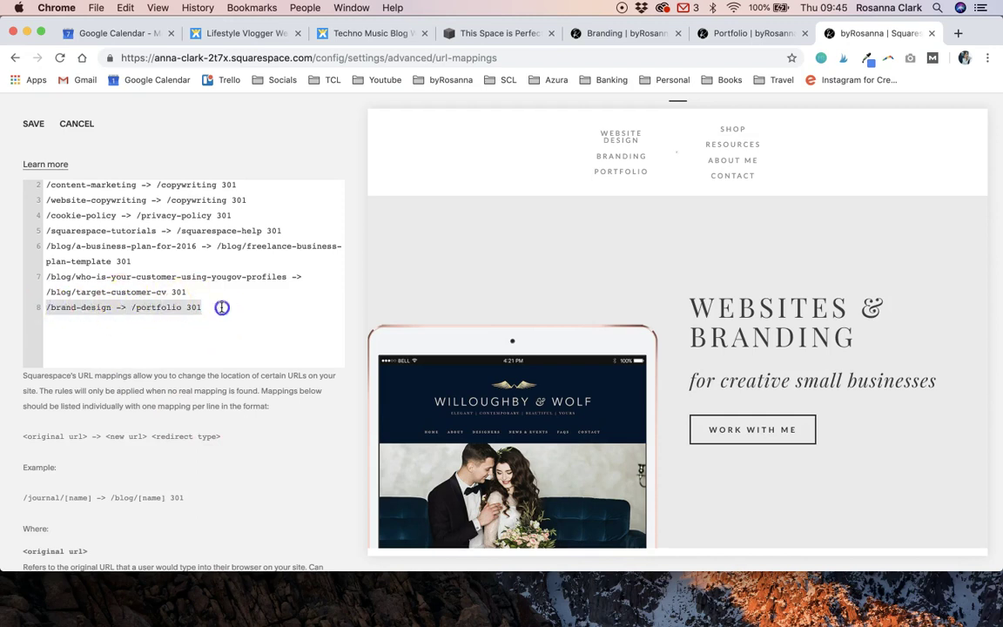
{"action": "scroll", "coordinate": [198, 405], "scroll_direction": "down", "scroll_amount": 3}
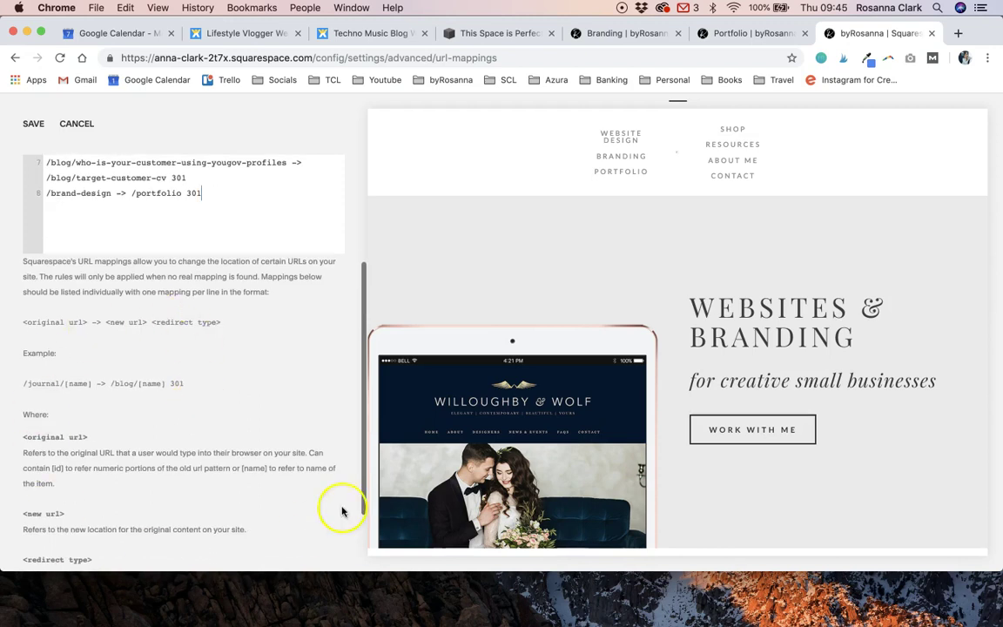
{"action": "scroll", "coordinate": [209, 526], "scroll_direction": "down", "scroll_amount": 2}
{"action": "scroll", "coordinate": [209, 527], "scroll_direction": "up", "scroll_amount": 6}
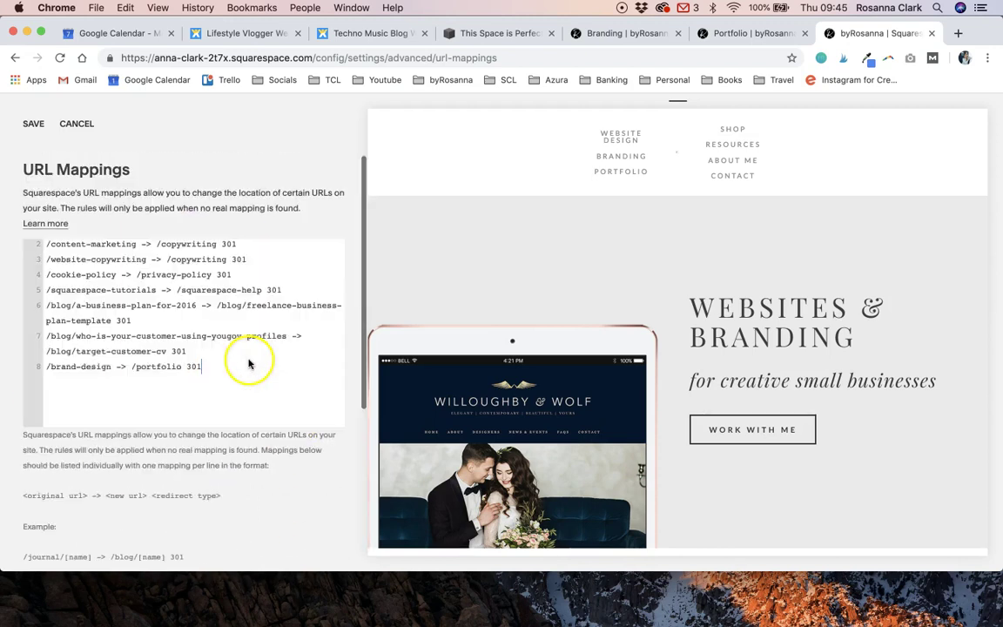
- Save the URL mappings with the new /brand-design to /portfolio redirect
{"action": "left_click", "coordinate": [33, 124]}
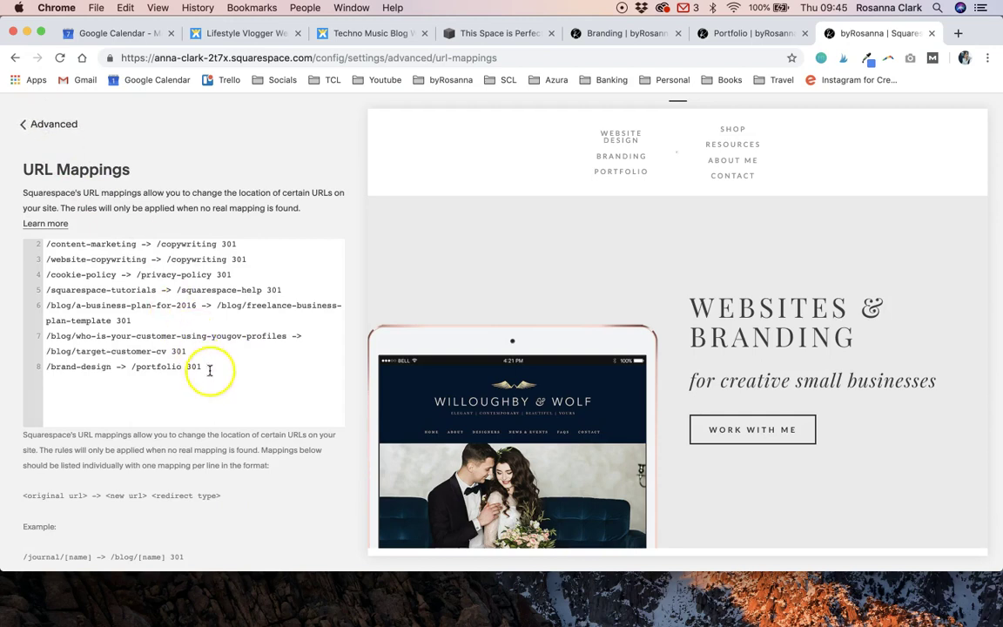
- Delete the /brand-design -> /portfolio 301 line from the URL mappings and save the change
{"action": "left_click_drag", "start_coordinate": [206, 365], "coordinate": [71, 366]}
{"action": "key", "text": "BackSpace"}
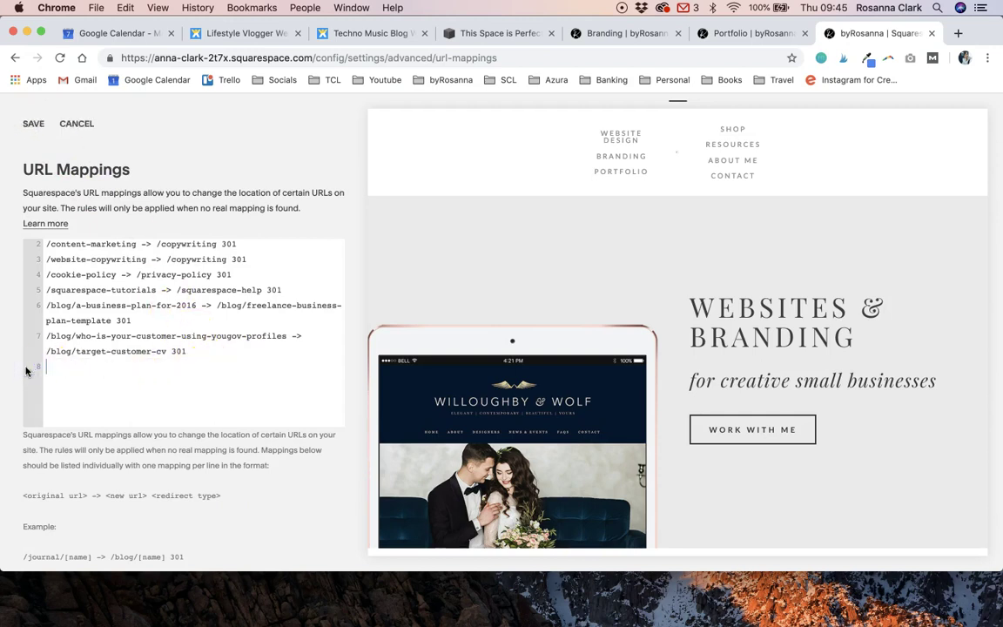
{"action": "left_click", "coordinate": [33, 124]}
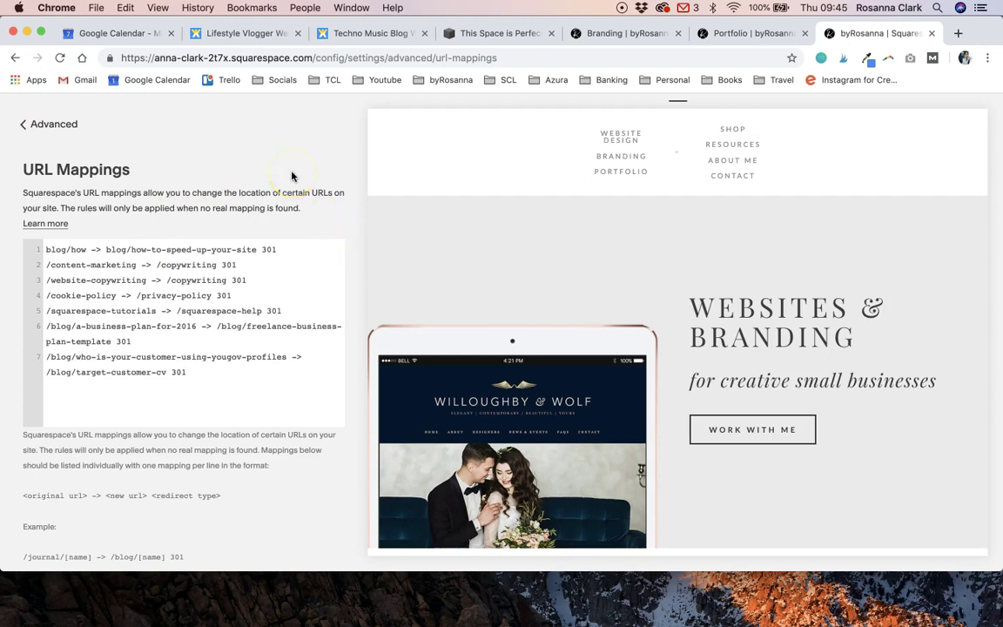
- Compare the slugs in the Branding and Portfolio pages' addresses, checking which part of each URL a mapping uses
{"action": "scroll", "coordinate": [258, 171], "scroll_direction": "down", "scroll_amount": 1}
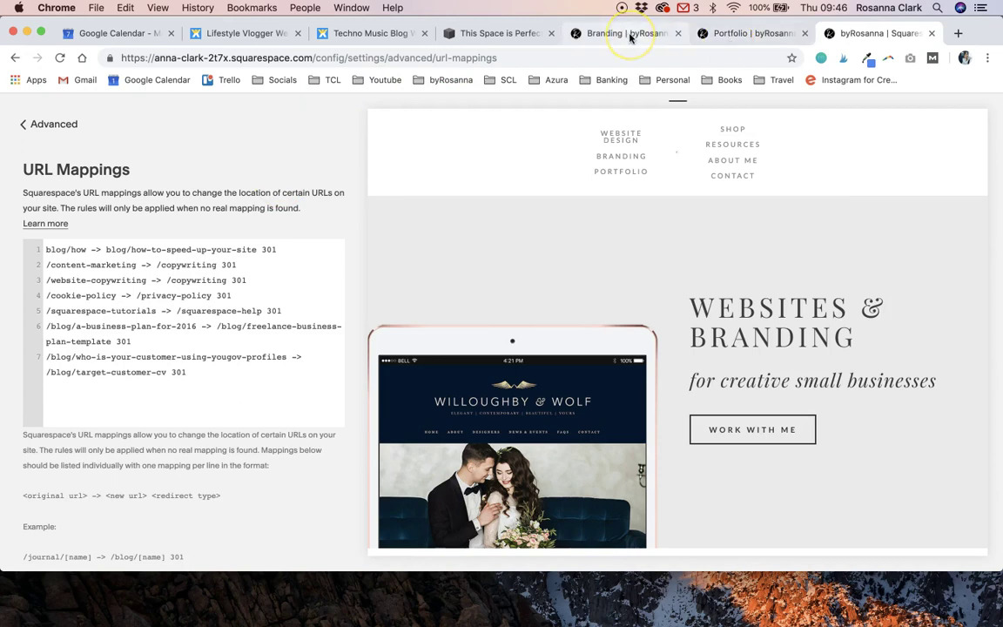
{"action": "left_click", "coordinate": [631, 34]}
{"action": "left_click_drag", "start_coordinate": [320, 58], "coordinate": [257, 58]}
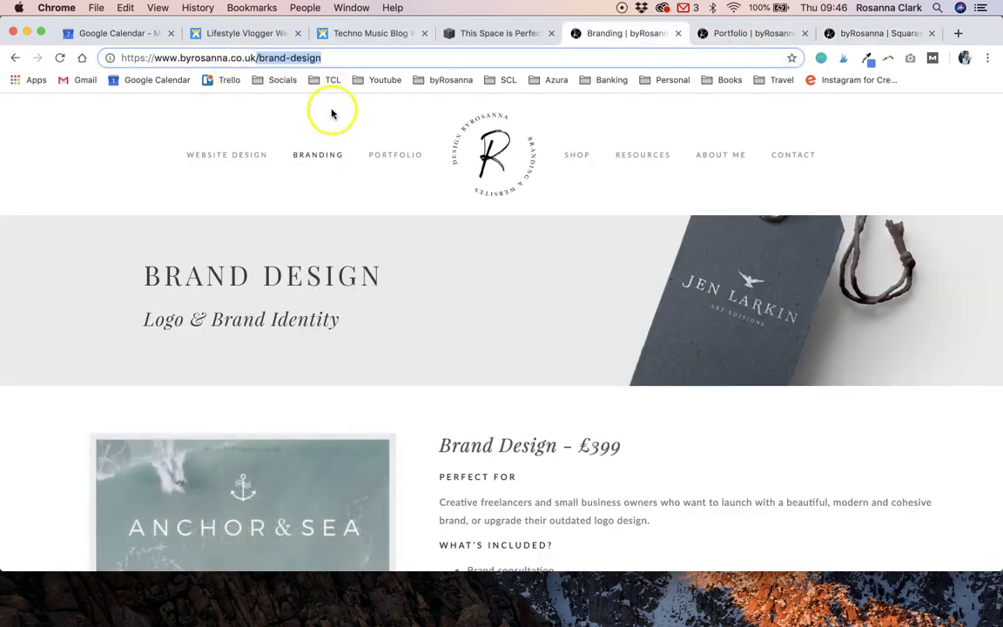
{"action": "left_click", "coordinate": [739, 33]}
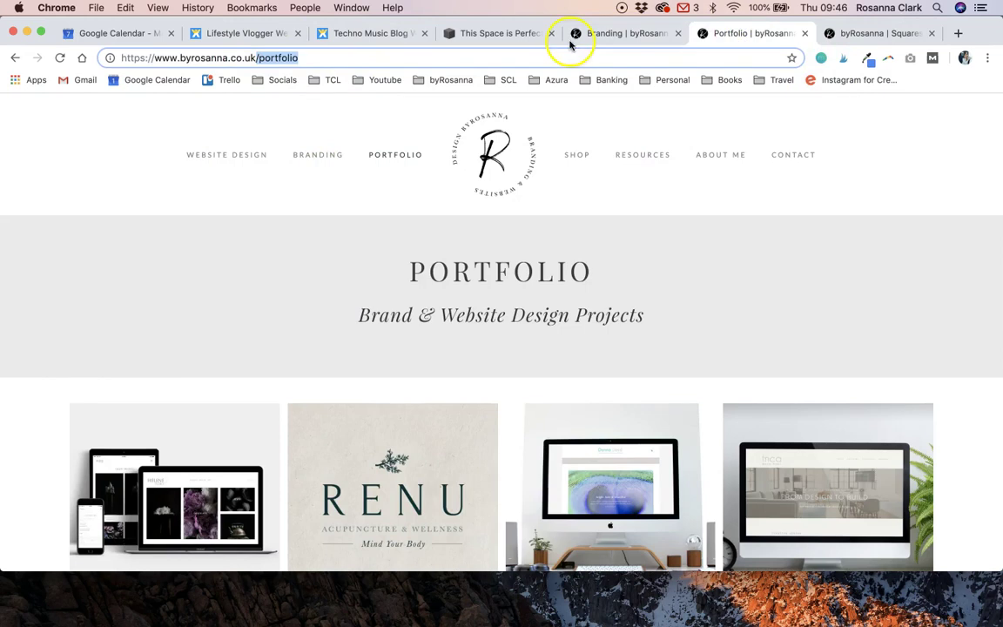
{"action": "left_click", "coordinate": [864, 35]}
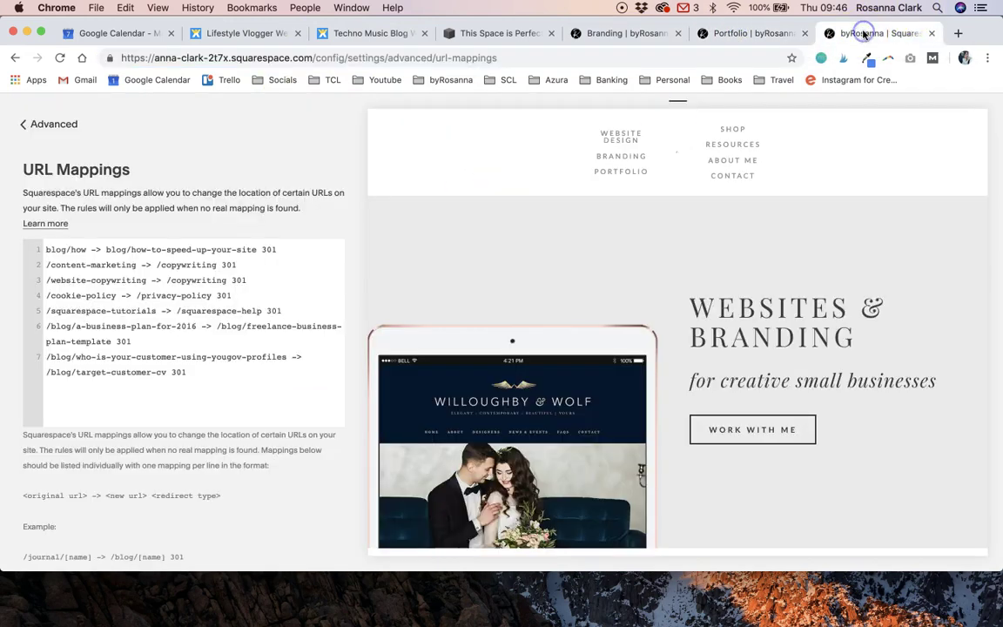
{"action": "left_click", "coordinate": [592, 41]}
{"action": "mouse_move", "coordinate": [321, 57]}
{"action": "left_mouse_down"}
{"action": "mouse_move", "coordinate": [275, 70]}
{"action": "mouse_move", "coordinate": [258, 61]}
{"action": "mouse_move", "coordinate": [338, 56]}
{"action": "left_mouse_up"}
{"action": "left_click", "coordinate": [257, 57]}
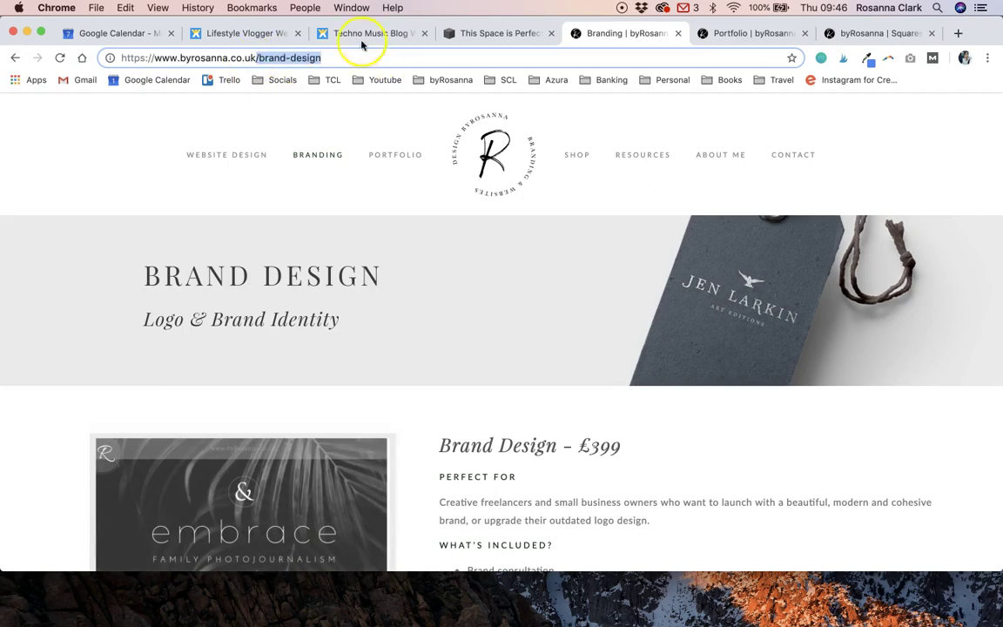
{"action": "left_click", "coordinate": [747, 36]}
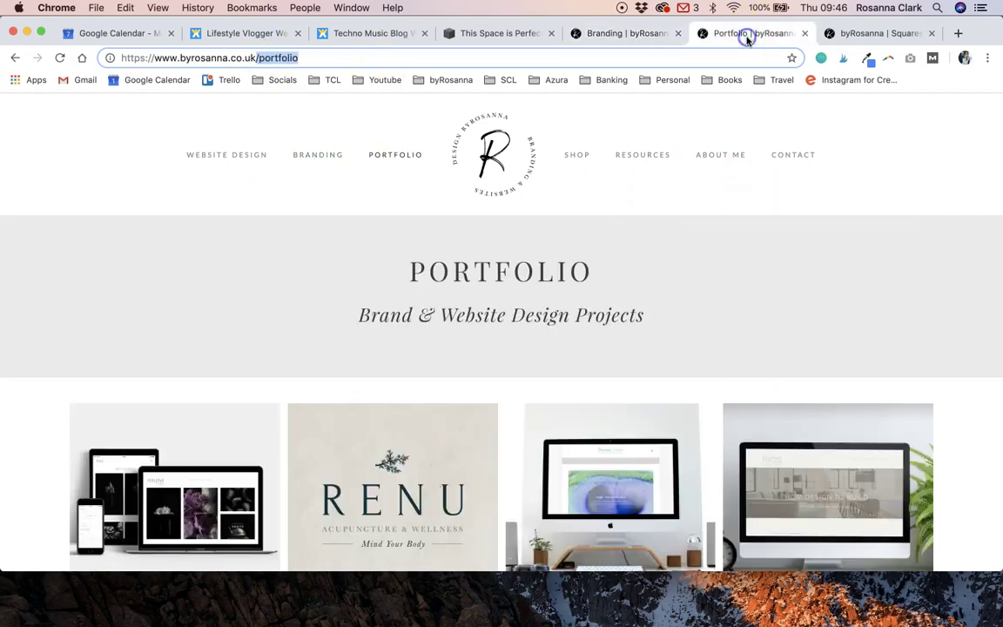
{"action": "left_click", "coordinate": [869, 34]}
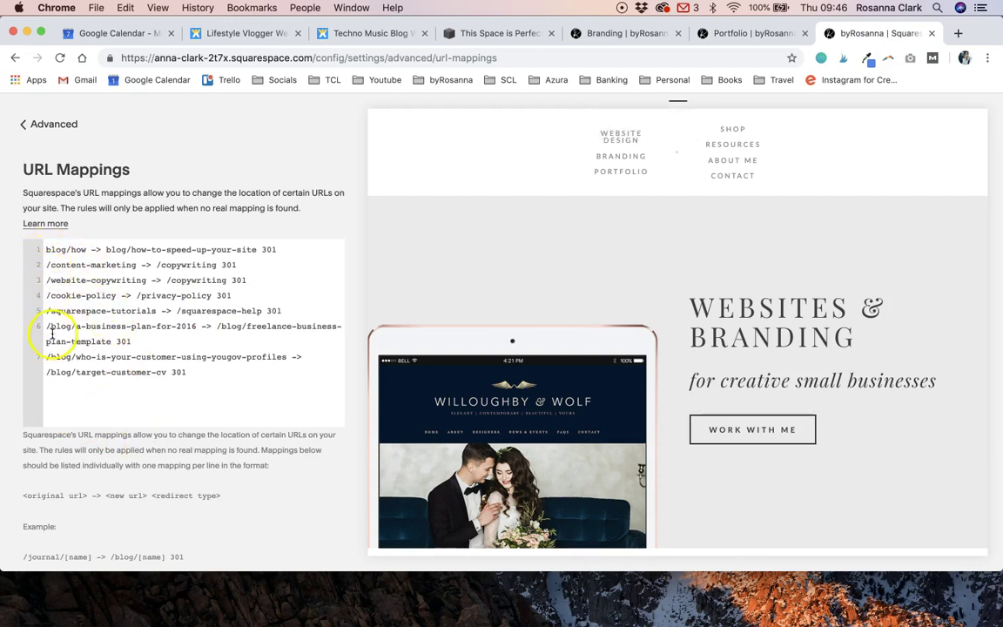
- Examine the /blog/a-business-plan-for-2016 mapping, comparing its old blog post slug with its new destination slug
{"action": "scroll", "coordinate": [52, 322], "scroll_direction": "down", "scroll_amount": 1}
{"action": "scroll", "coordinate": [61, 270], "scroll_direction": "up", "scroll_amount": 1}
{"action": "scroll", "coordinate": [43, 305], "scroll_direction": "down", "scroll_amount": 1}
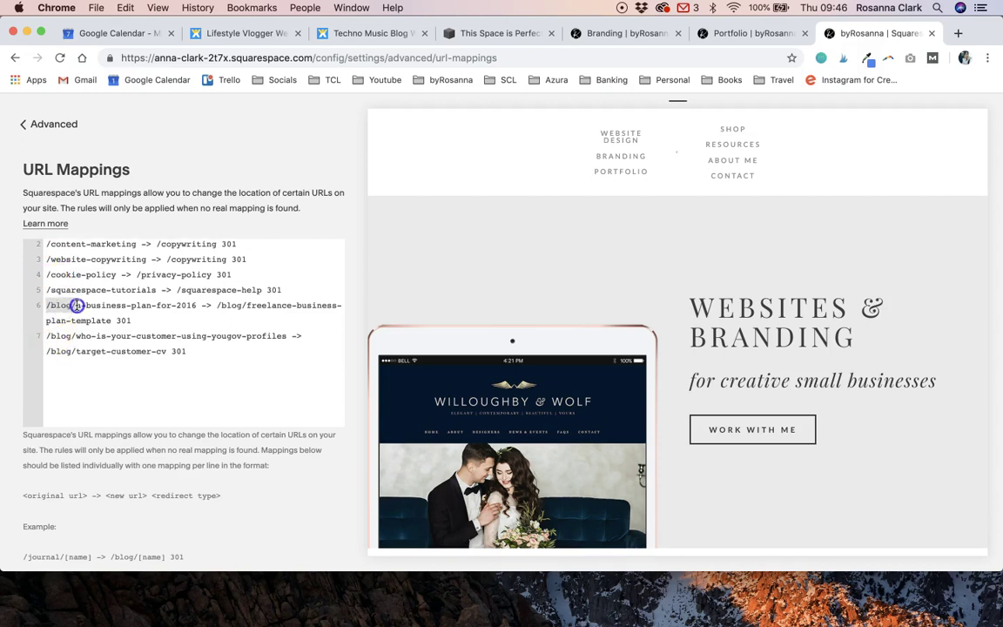
{"action": "mouse_move", "coordinate": [104, 305]}
{"action": "left_mouse_down"}
{"action": "mouse_move", "coordinate": [217, 306]}
{"action": "mouse_move", "coordinate": [252, 321]}
{"action": "mouse_move", "coordinate": [111, 321]}
{"action": "left_mouse_up"}
{"action": "left_click", "coordinate": [205, 306]}
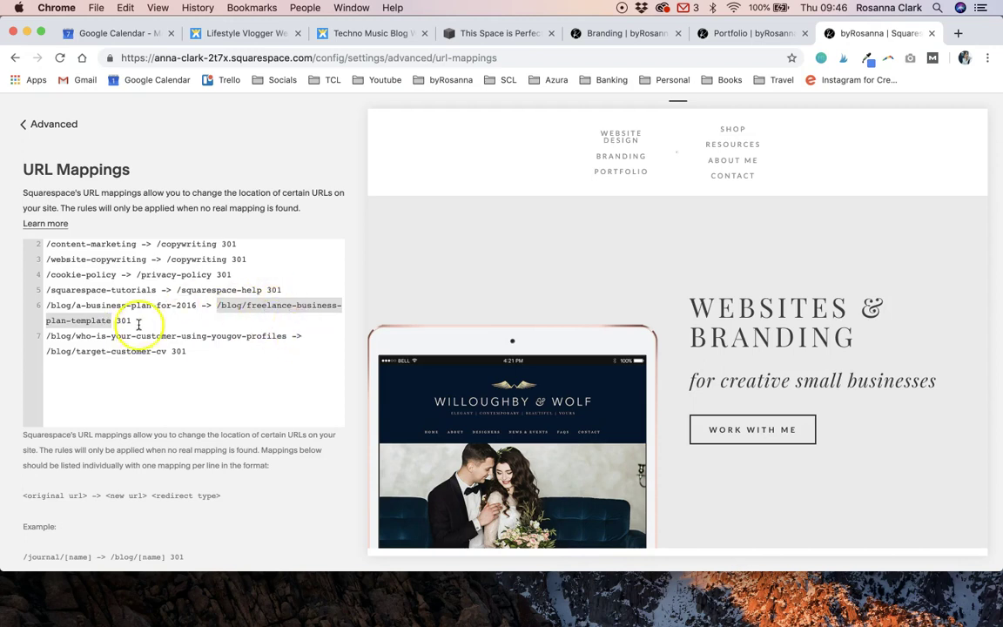
{"action": "left_click", "coordinate": [168, 312]}
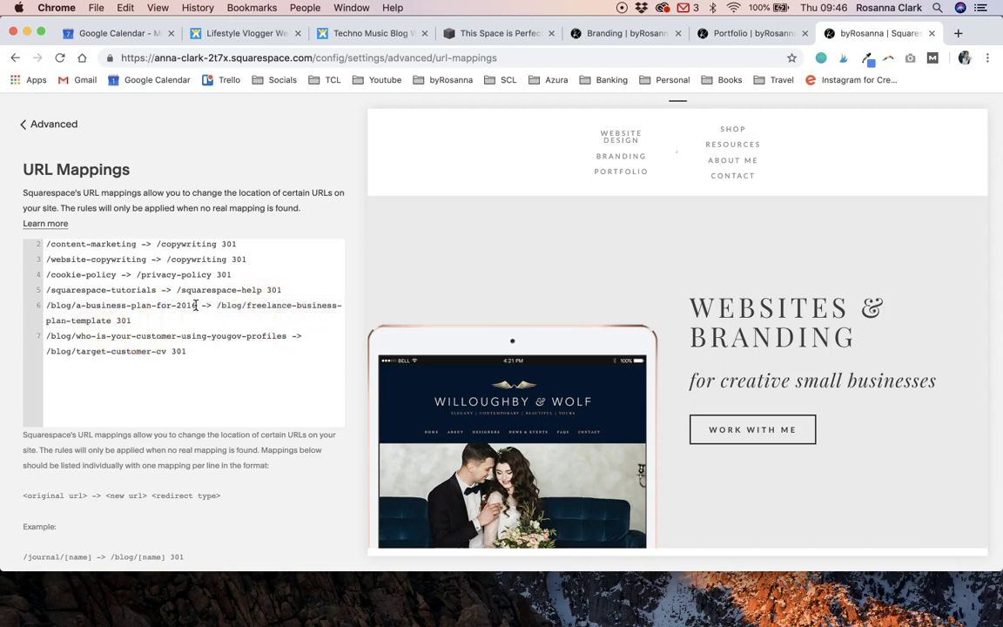
{"action": "double_click", "coordinate": [168, 305]}
{"action": "left_click", "coordinate": [146, 324]}
- Leave the URL Mappings settings and go back through Advanced and Settings to the site's Home menu
{"action": "left_click", "coordinate": [66, 125]}
{"action": "left_click", "coordinate": [47, 125]}
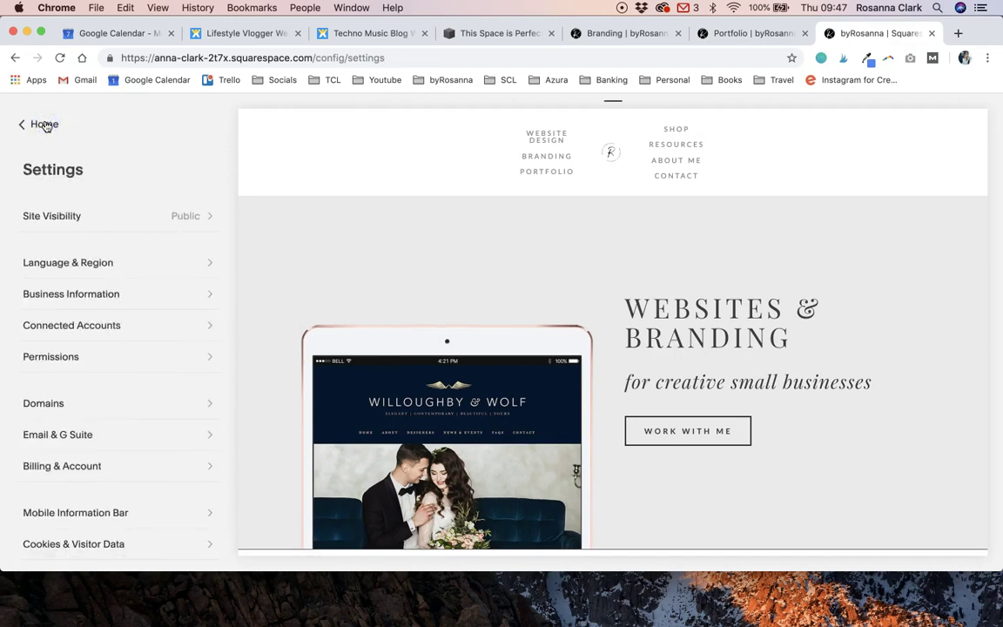
{"action": "scroll", "coordinate": [90, 390], "scroll_direction": "down", "scroll_amount": 2}
{"action": "left_click", "coordinate": [45, 126]}
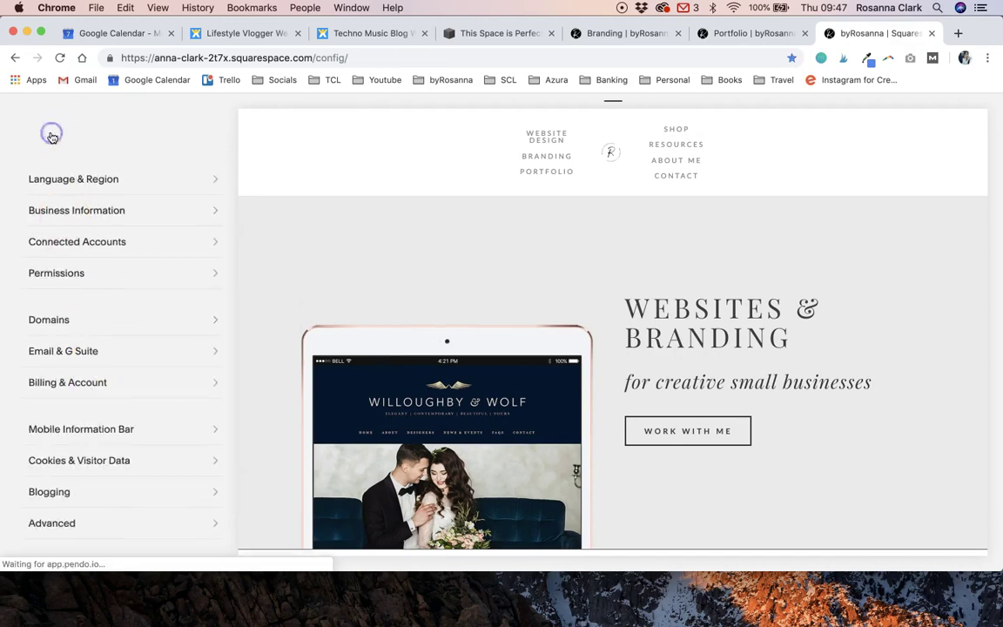